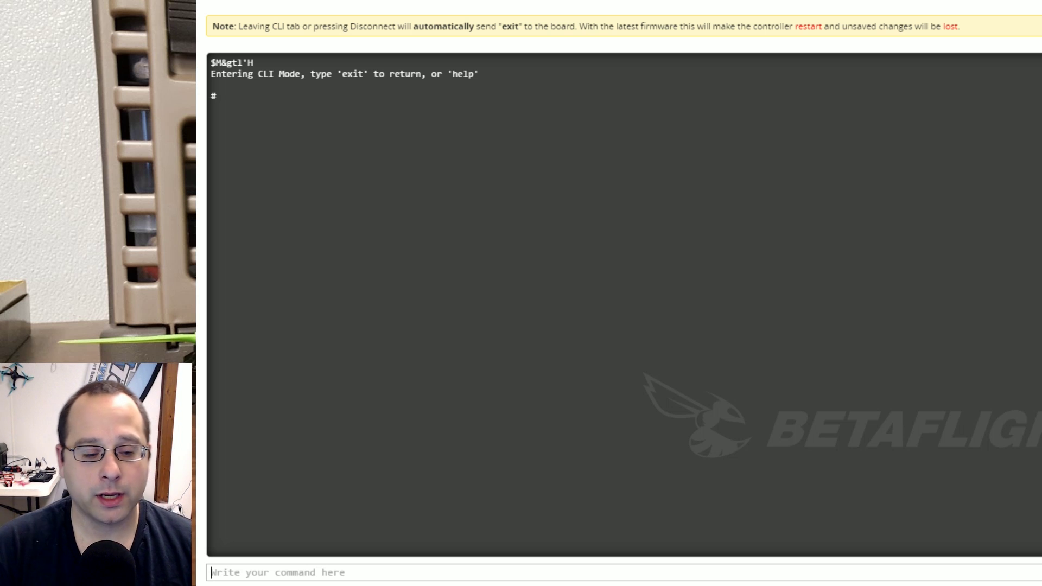
- Query the firmware version and print the board's configured resource assignments, checking the whole beeper, motor, PPM, PWM and LED strip listing
{"action": "type", "text": "version"}
{"action": "key", "text": "Return"}
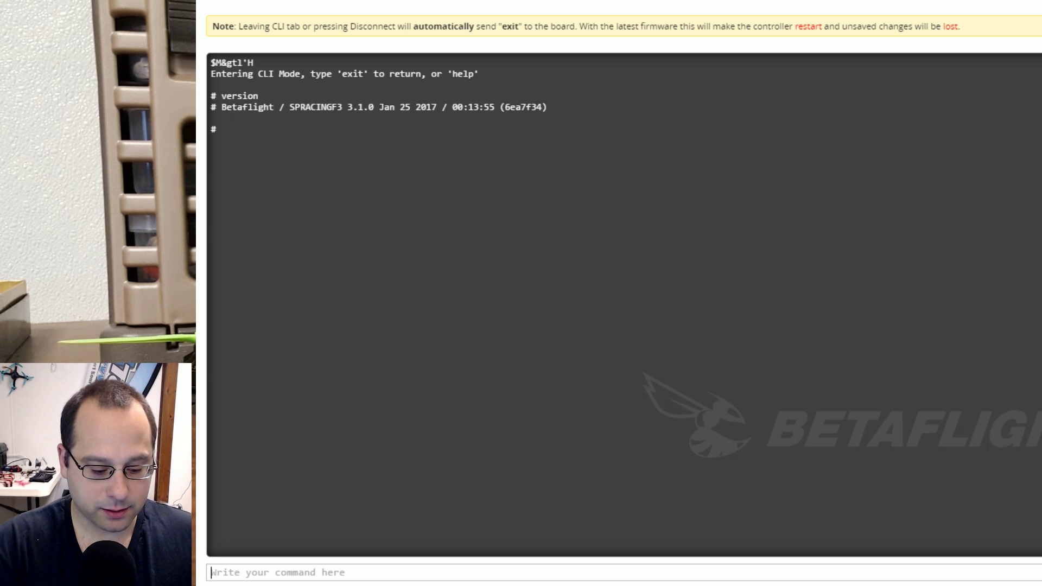
{"action": "type", "text": "resource"}
{"action": "key", "text": "Return"}
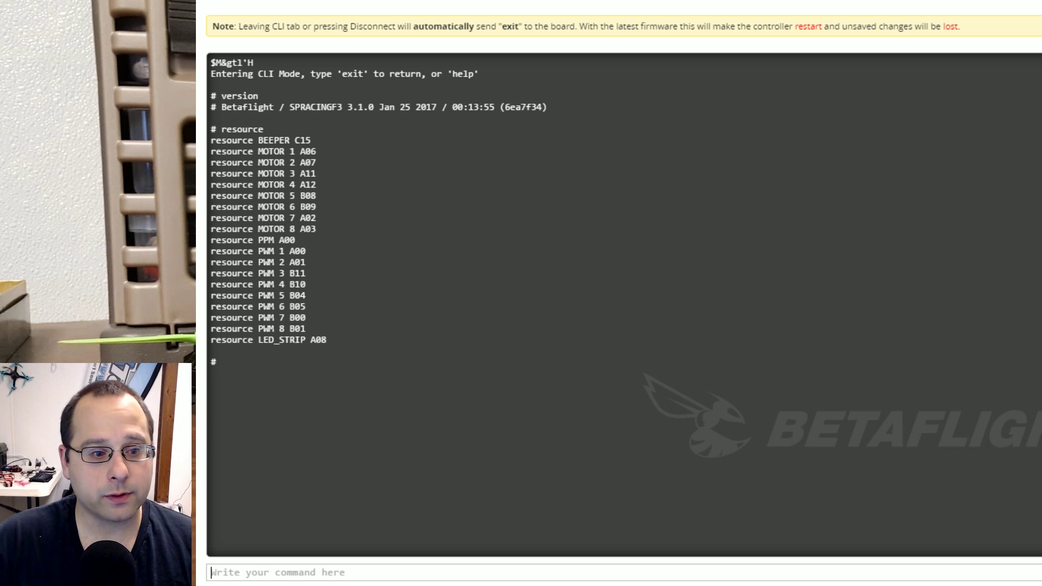
{"action": "left_click_drag", "start_coordinate": [325, 346], "coordinate": [208, 144]}
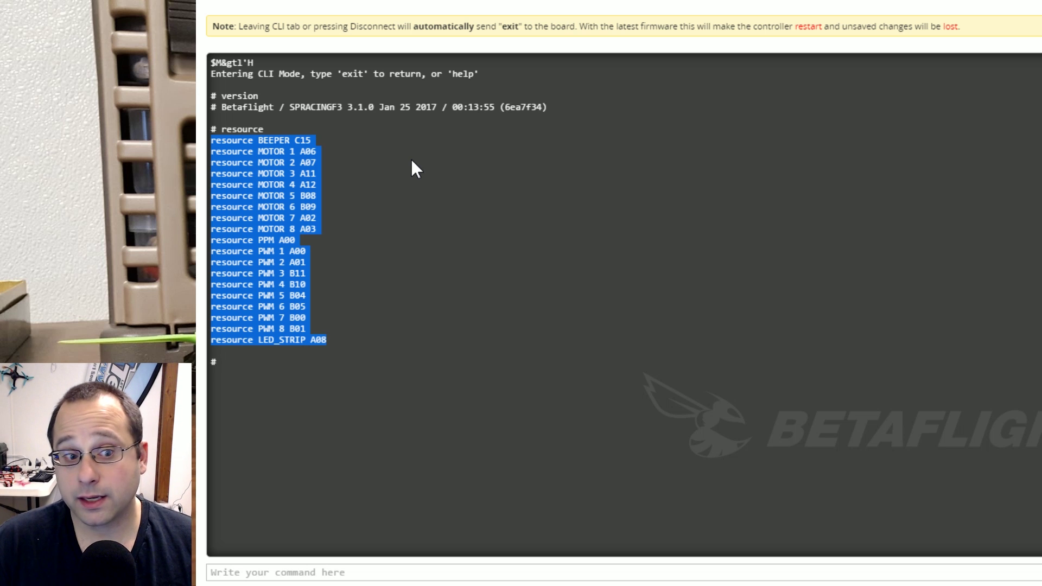
{"action": "left_click", "coordinate": [503, 228]}
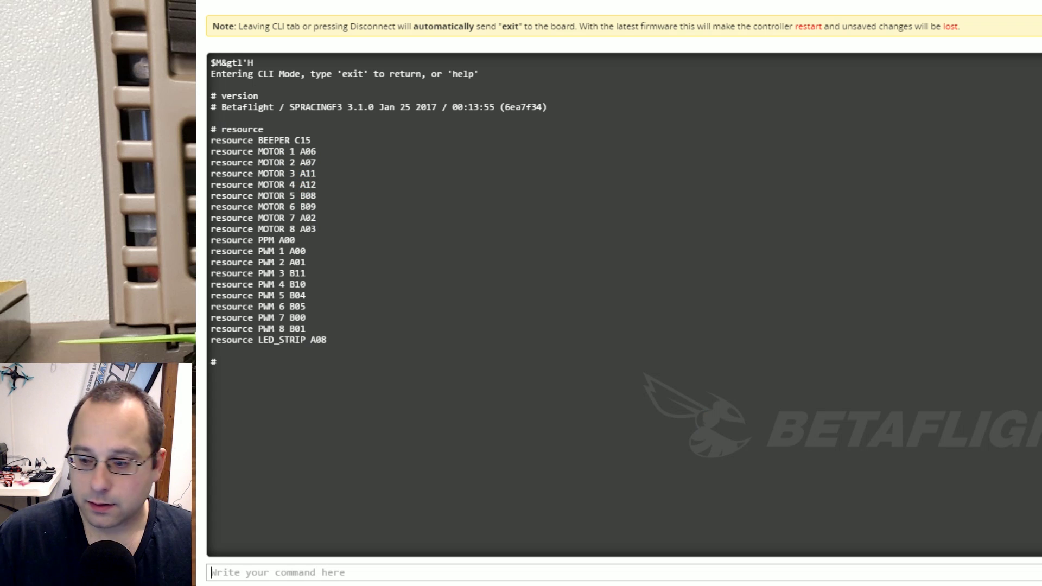
- Run resource list and review the currently active IO pin assignments and DMA channels
{"action": "type", "text": "resource list"}
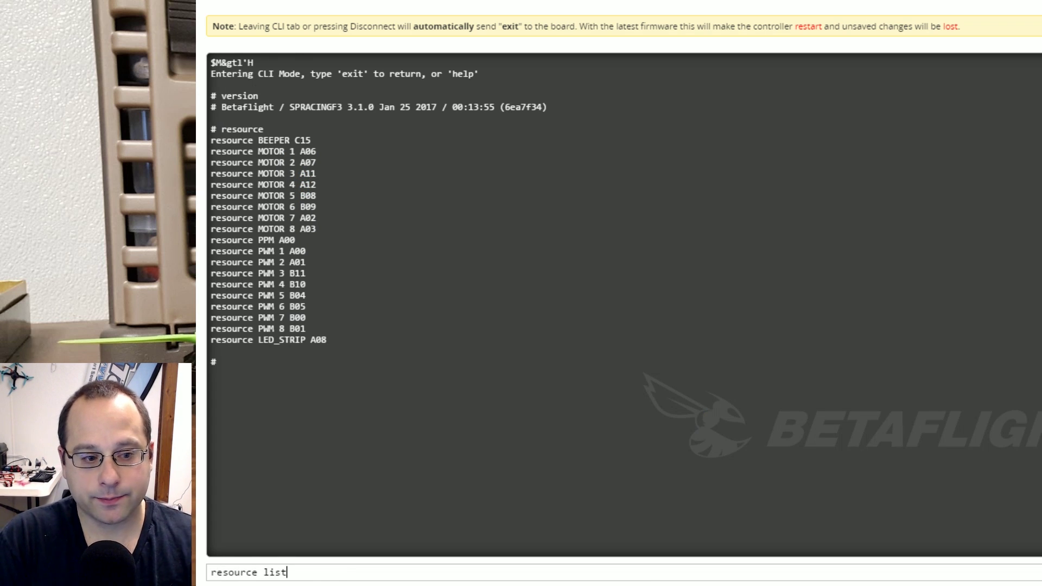
{"action": "key", "text": "Return"}
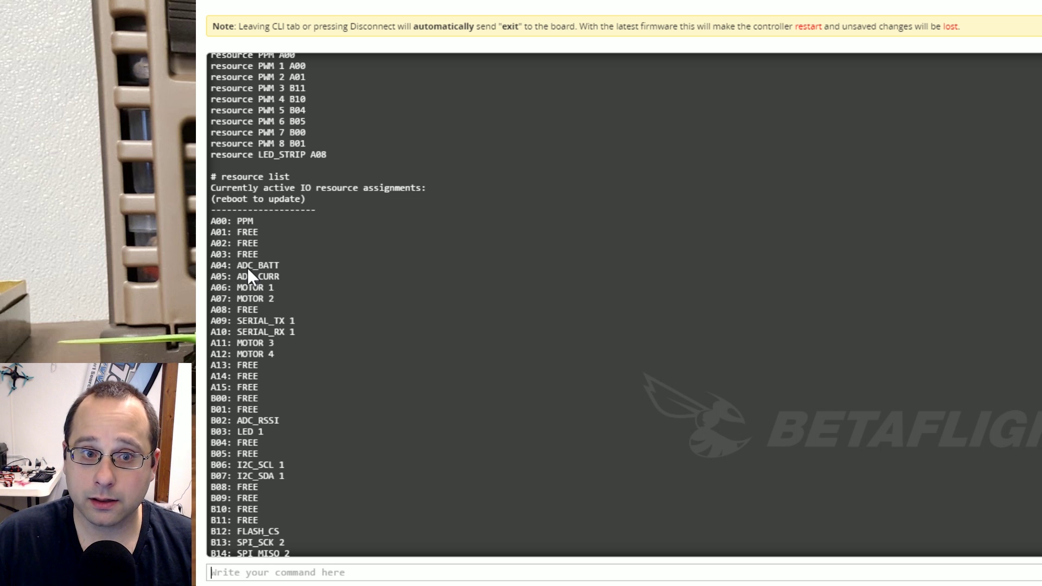
{"action": "scroll", "coordinate": [248, 268], "scroll_direction": "up", "scroll_amount": 3}
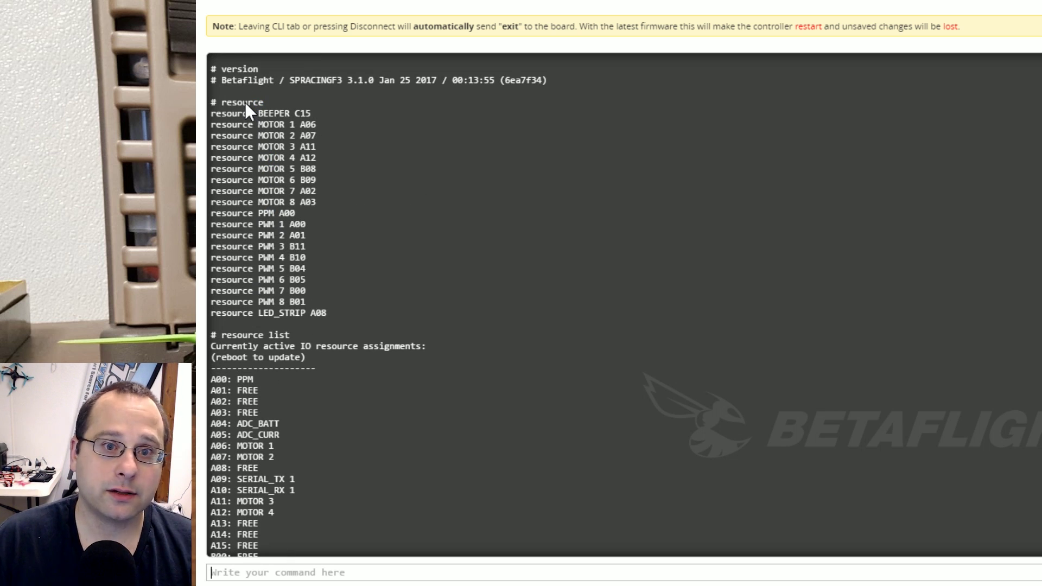
{"action": "scroll", "coordinate": [245, 102], "scroll_direction": "down", "scroll_amount": 5}
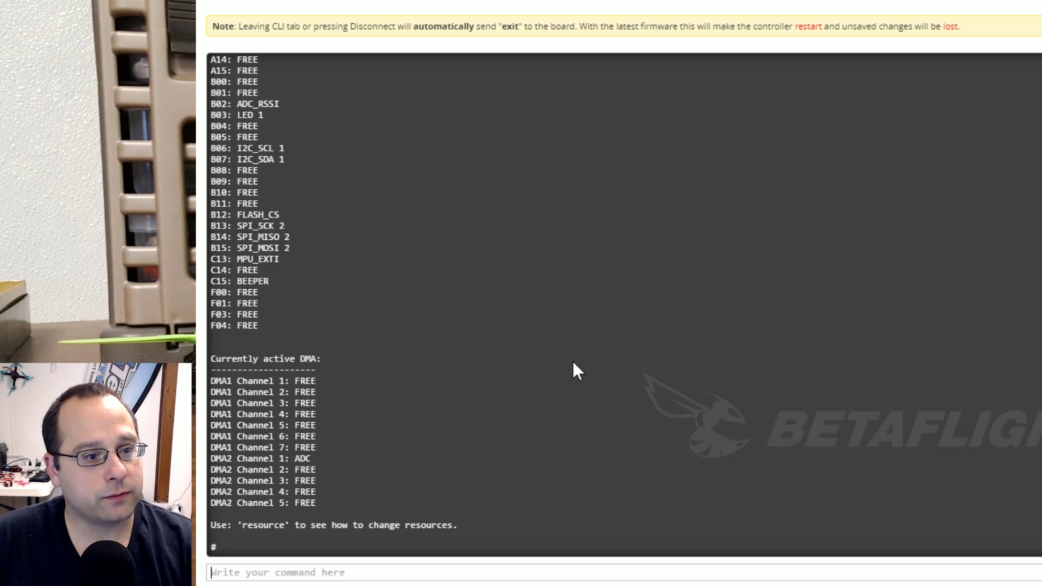
{"action": "scroll", "coordinate": [233, 330], "scroll_direction": "up", "scroll_amount": 2}
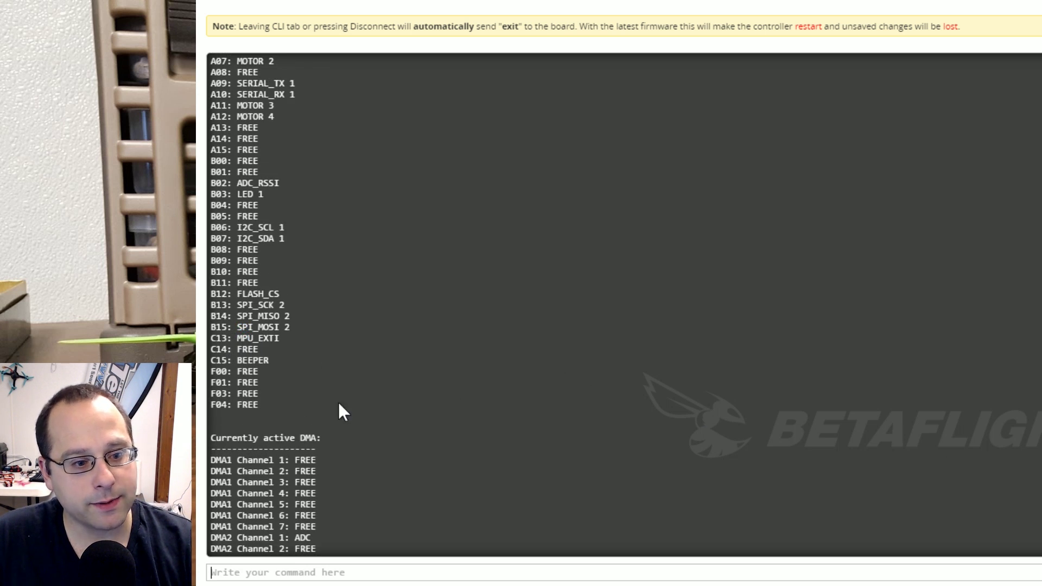
{"action": "scroll", "coordinate": [326, 429], "scroll_direction": "up", "scroll_amount": 2}
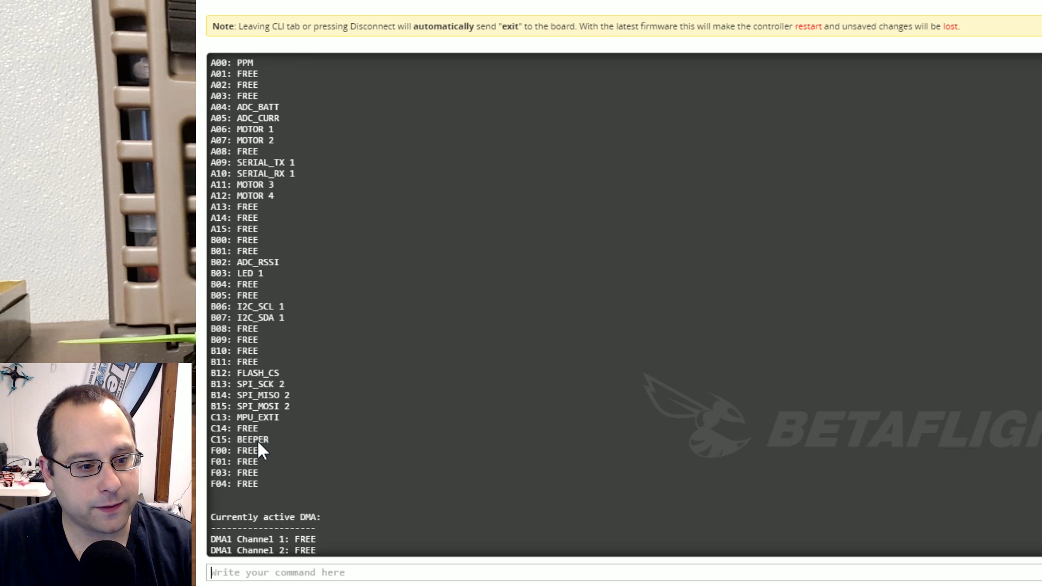
- Compare the configured resource mappings from the resource command with the active IO pin assignments from resource list
{"action": "scroll", "coordinate": [326, 304], "scroll_direction": "up", "scroll_amount": 8}
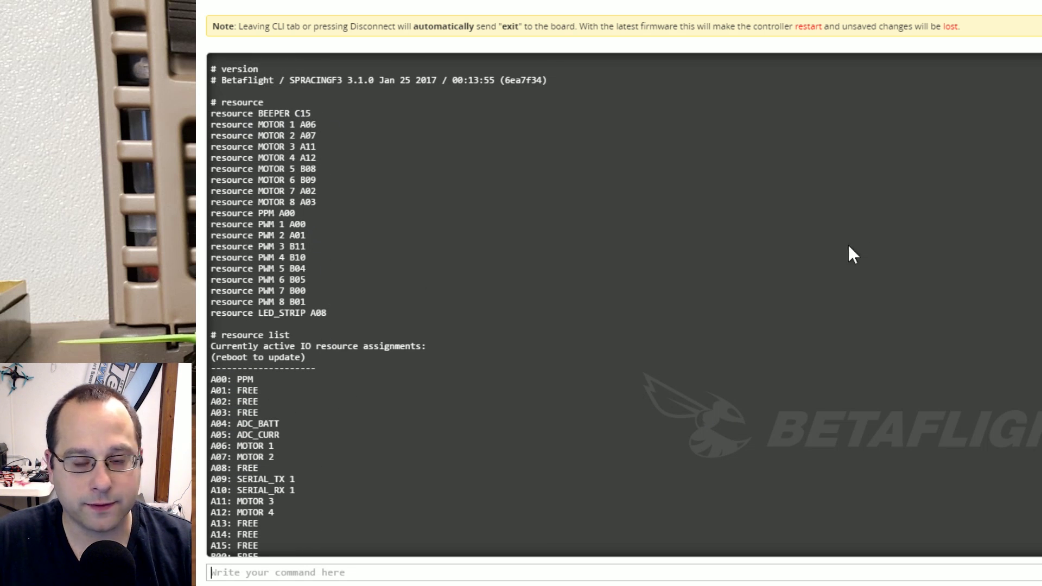
{"action": "scroll", "coordinate": [624, 349], "scroll_direction": "down", "scroll_amount": 6}
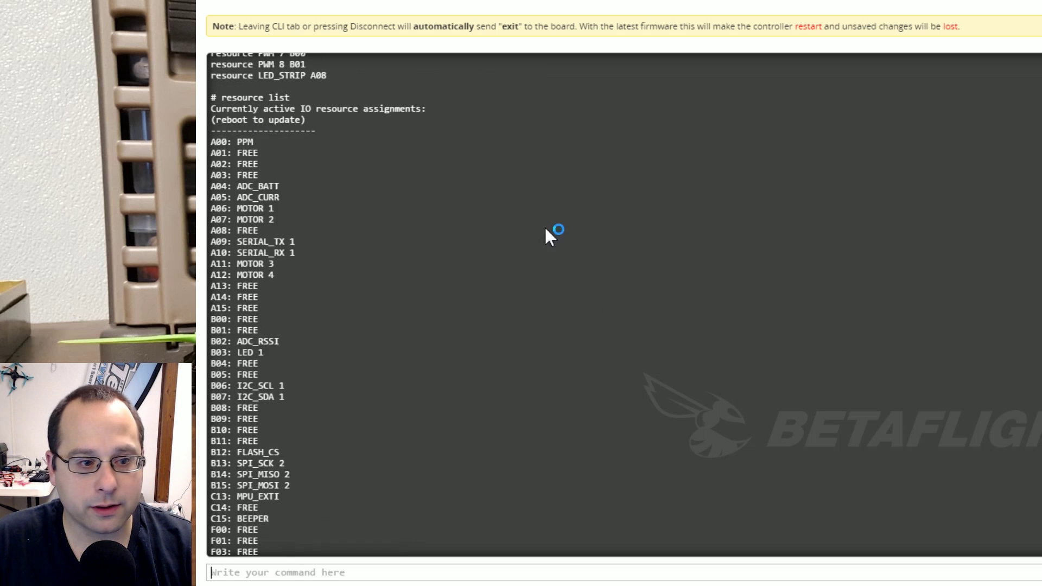
{"action": "scroll", "coordinate": [285, 188], "scroll_direction": "up", "scroll_amount": 6}
{"action": "scroll", "coordinate": [415, 215], "scroll_direction": "down", "scroll_amount": 8}
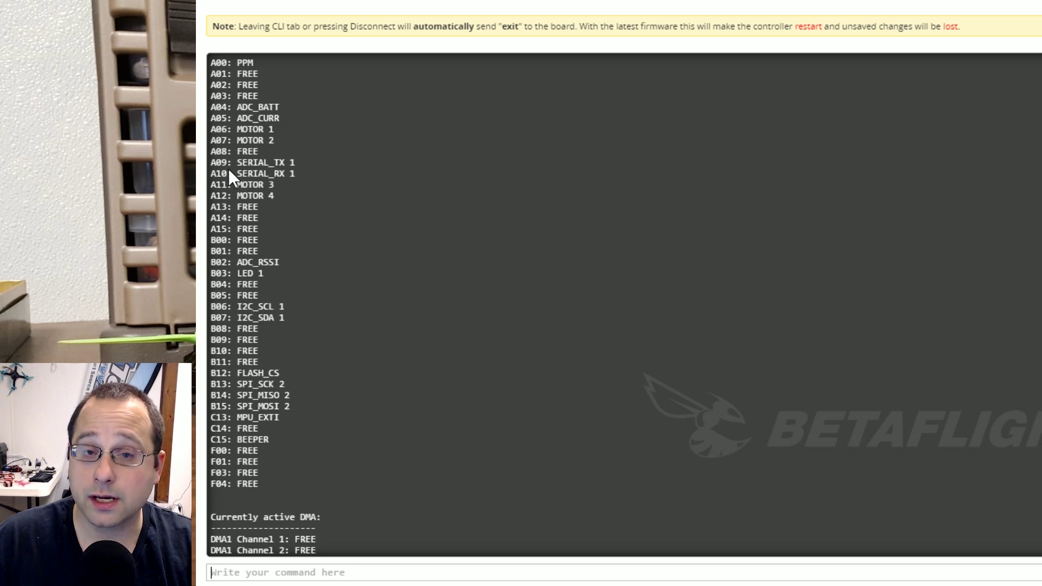
{"action": "scroll", "coordinate": [325, 185], "scroll_direction": "up", "scroll_amount": 6}
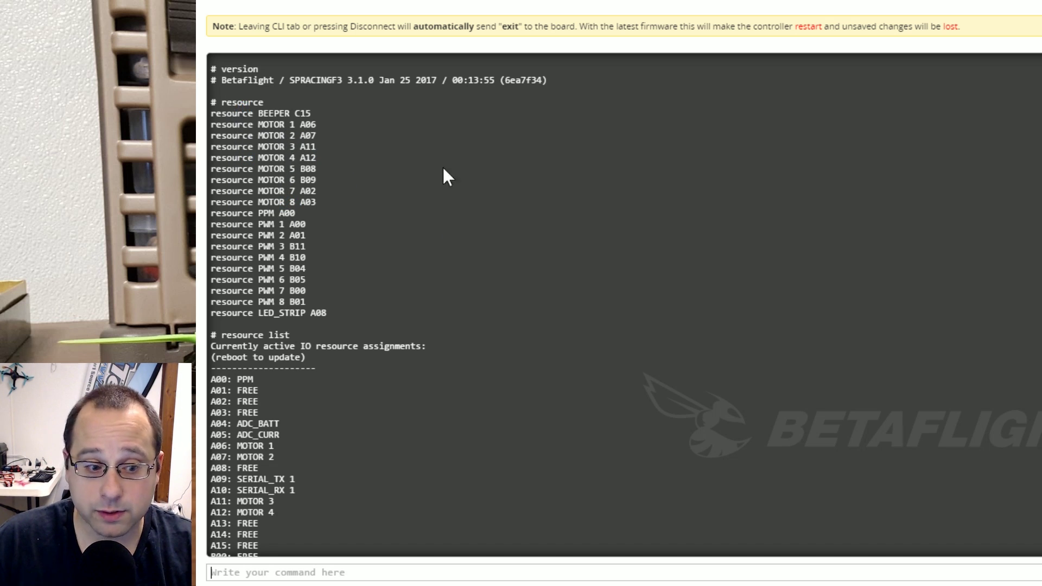
{"action": "scroll", "coordinate": [443, 167], "scroll_direction": "down", "scroll_amount": 5}
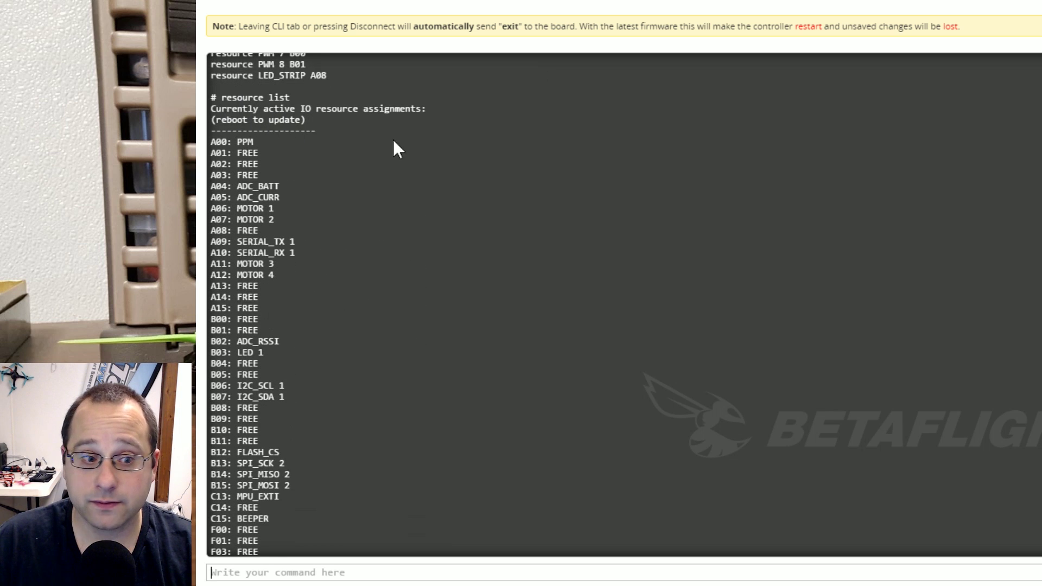
{"action": "scroll", "coordinate": [456, 158], "scroll_direction": "down", "scroll_amount": 3}
{"action": "scroll", "coordinate": [402, 197], "scroll_direction": "up", "scroll_amount": 3}
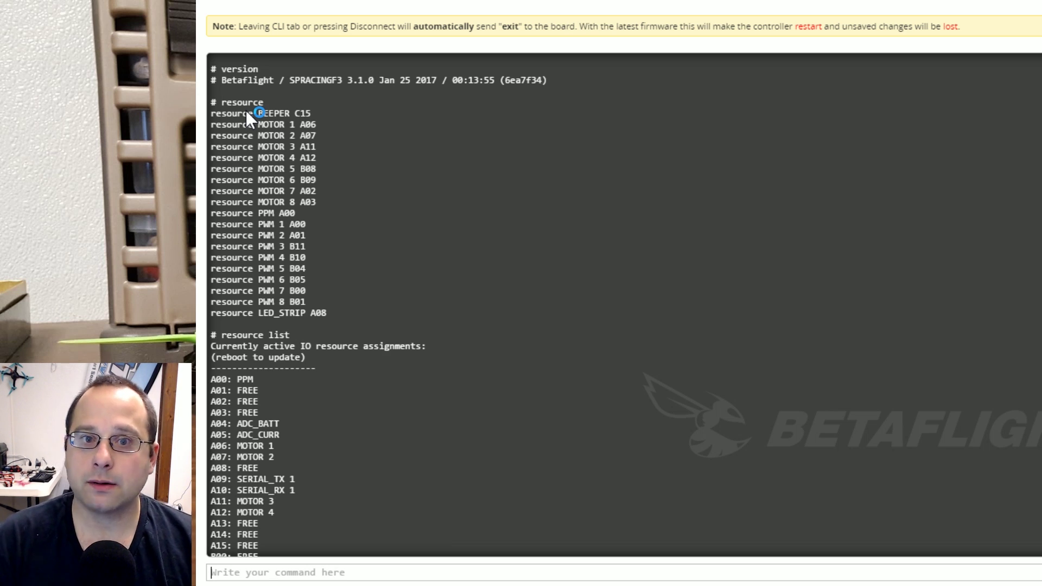
{"action": "left_click", "coordinate": [245, 111]}
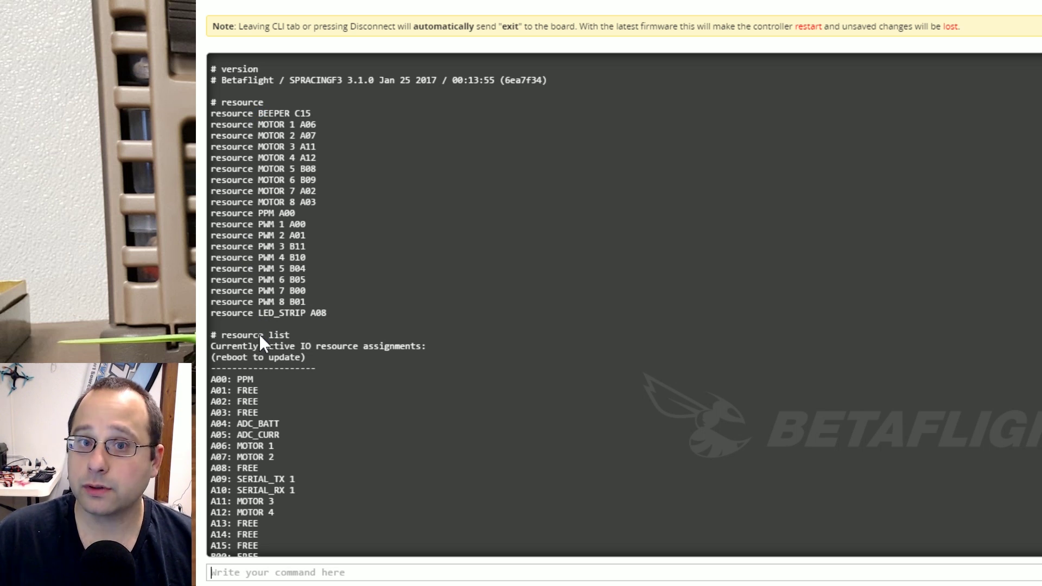
- Save the configuration so the board reboots, and print the configured resource assignments again with the resource command
{"action": "type", "text": "save"}
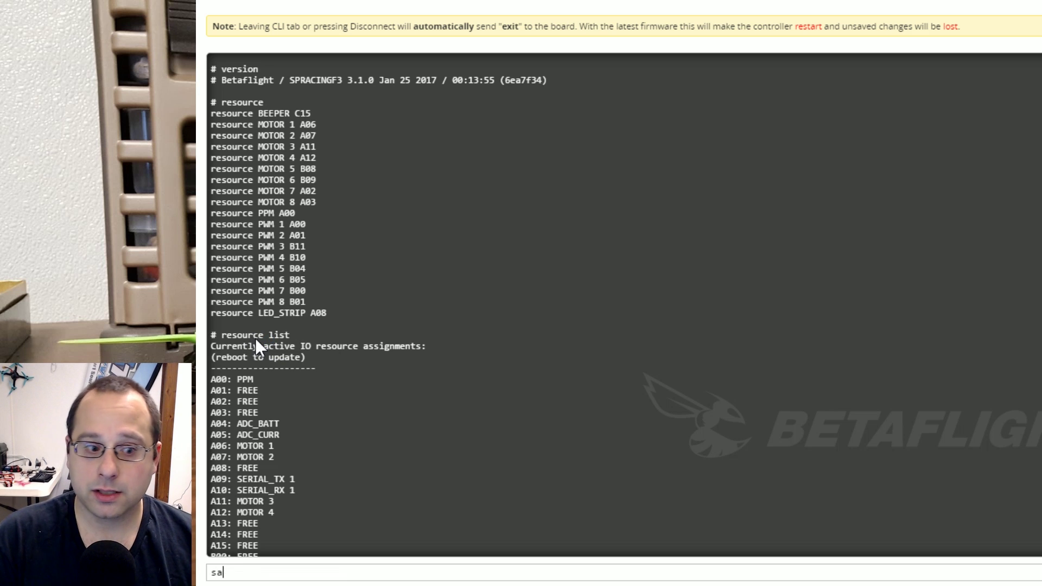
{"action": "key", "text": "Return"}
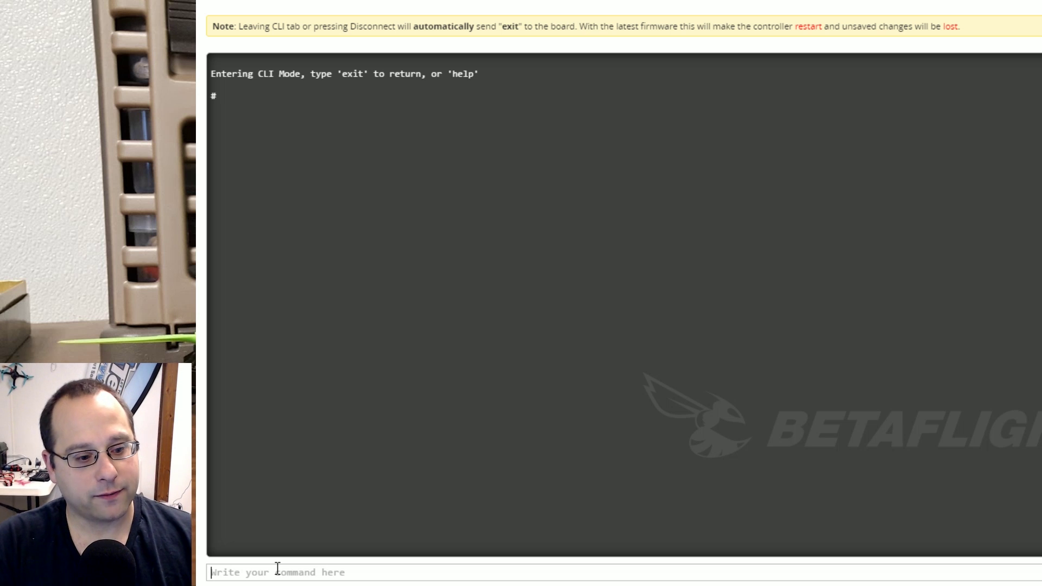
{"action": "type", "text": "resource"}
{"action": "key", "text": "Return"}
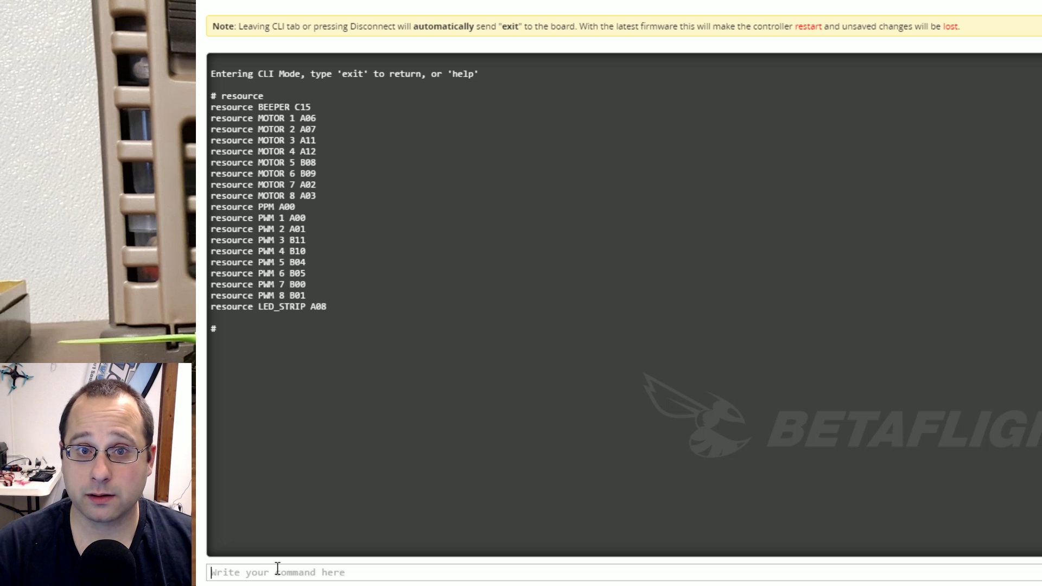
- Try to assign motor 1 to pin A07 with the resource command
{"action": "type", "text": "resource moot"}
{"action": "key", "text": "BackSpace"}
{"action": "key", "text": "BackSpace"}
{"action": "type", "text": "tor 1"}
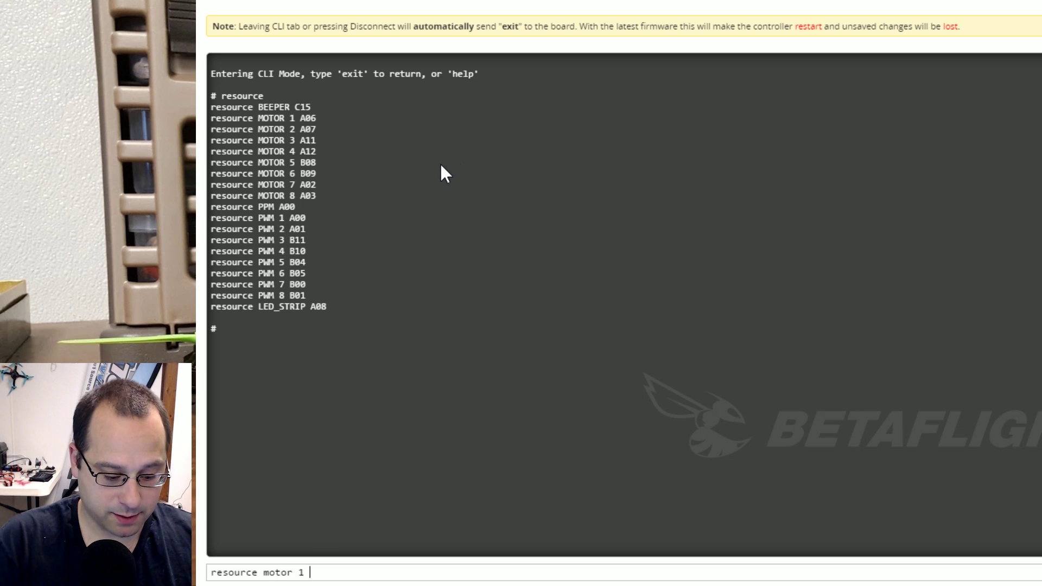
{"action": "type", "text": "a07"}
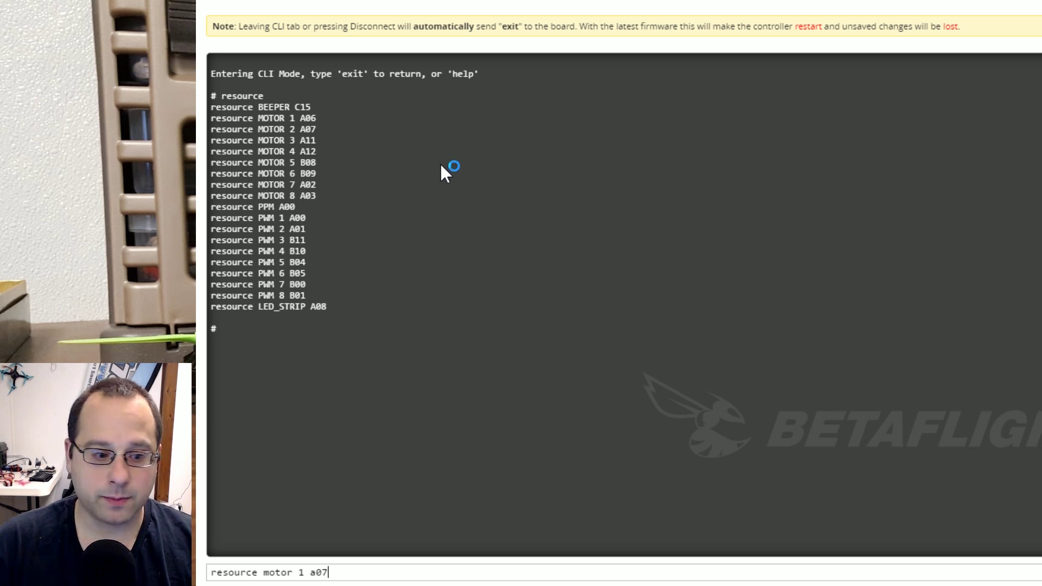
{"action": "key", "text": "Return"}
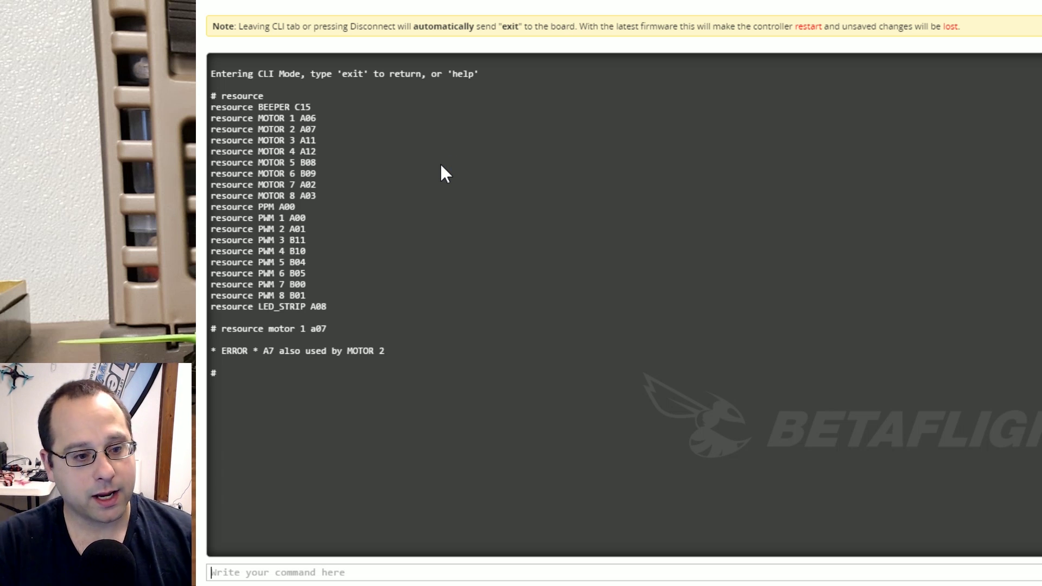
- Free the pin used by motor 2 by setting its resource to none
{"action": "type", "text": "resource"}
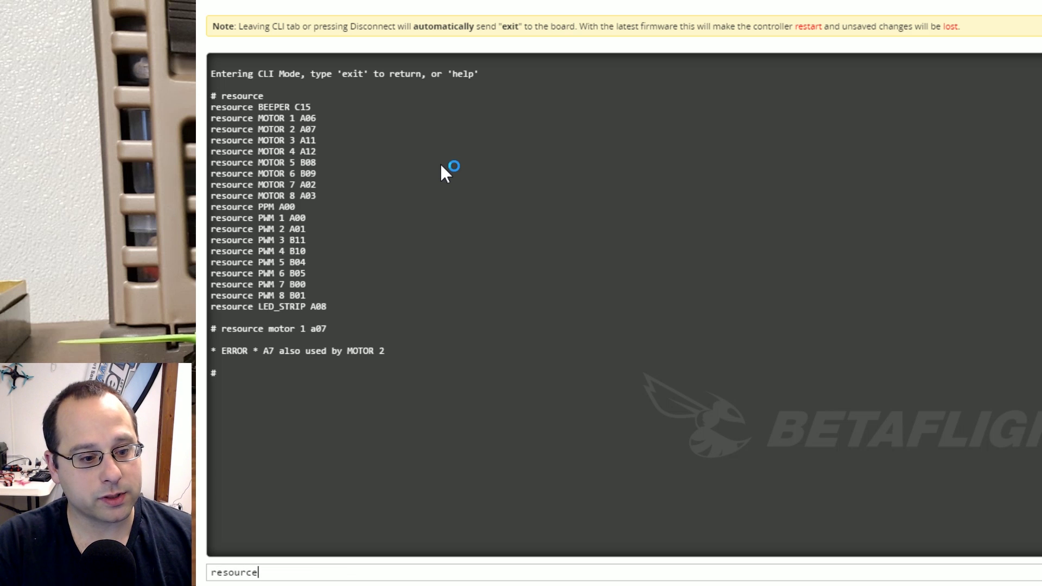
{"action": "type", "text": " motor 2 "}
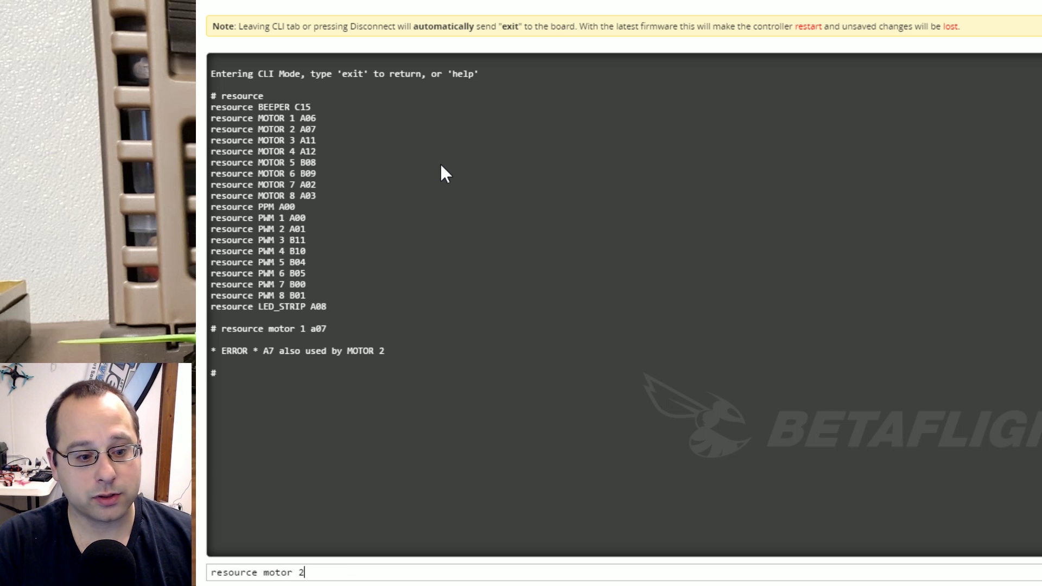
{"action": "type", "text": "none"}
{"action": "key", "text": "Return"}
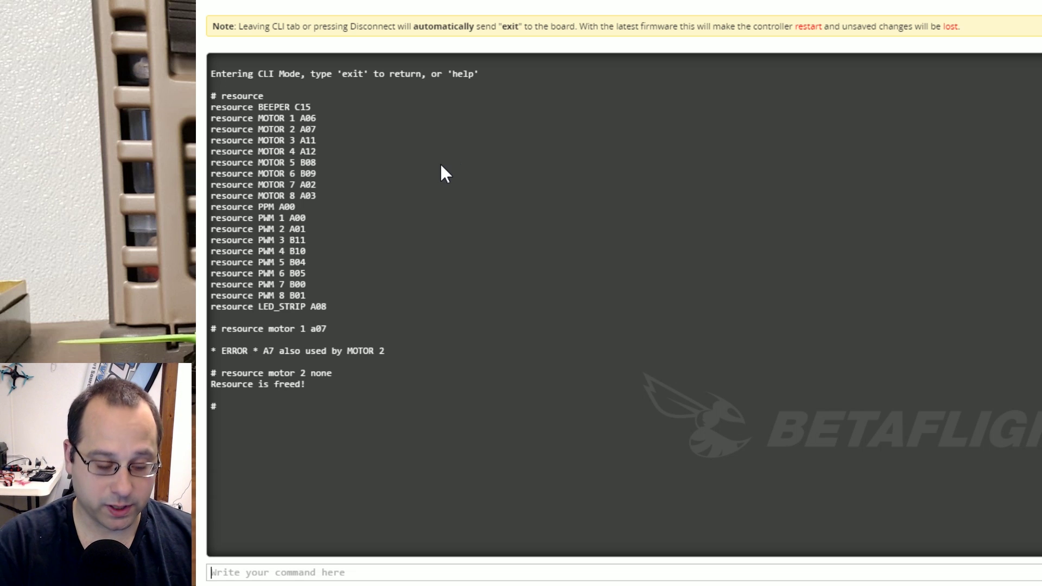
- Assign motor 1 to pin A07 with the resource command
{"action": "type", "text": "resourc"}
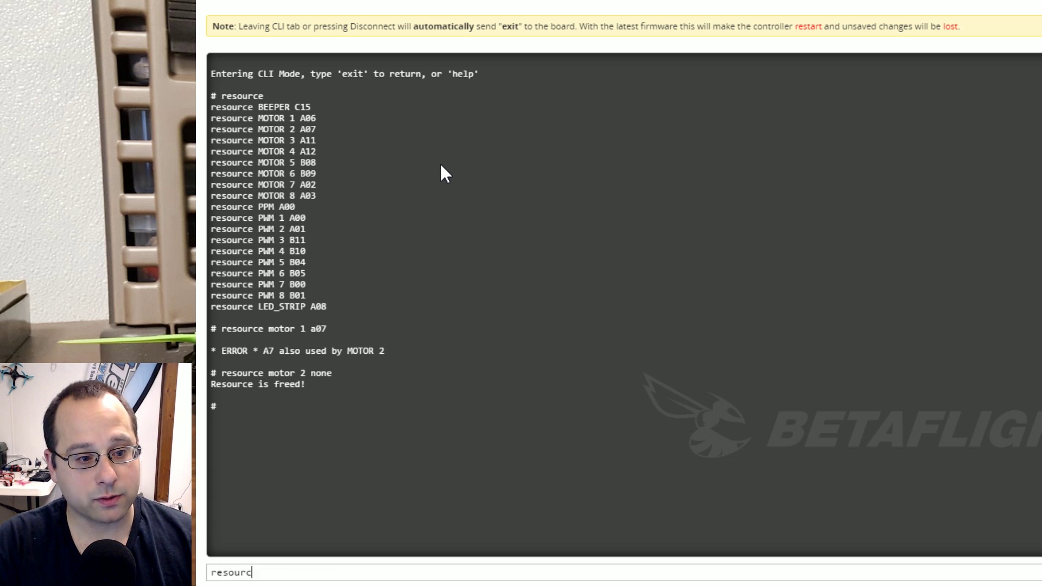
{"action": "type", "text": "e motor 1 a0"}
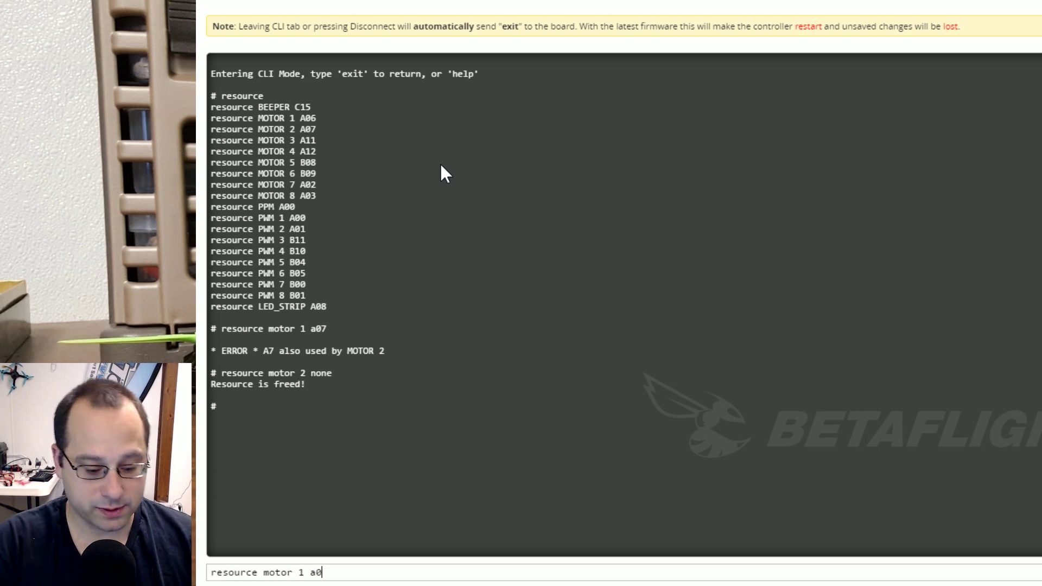
{"action": "type", "text": "7"}
{"action": "key", "text": "Return"}
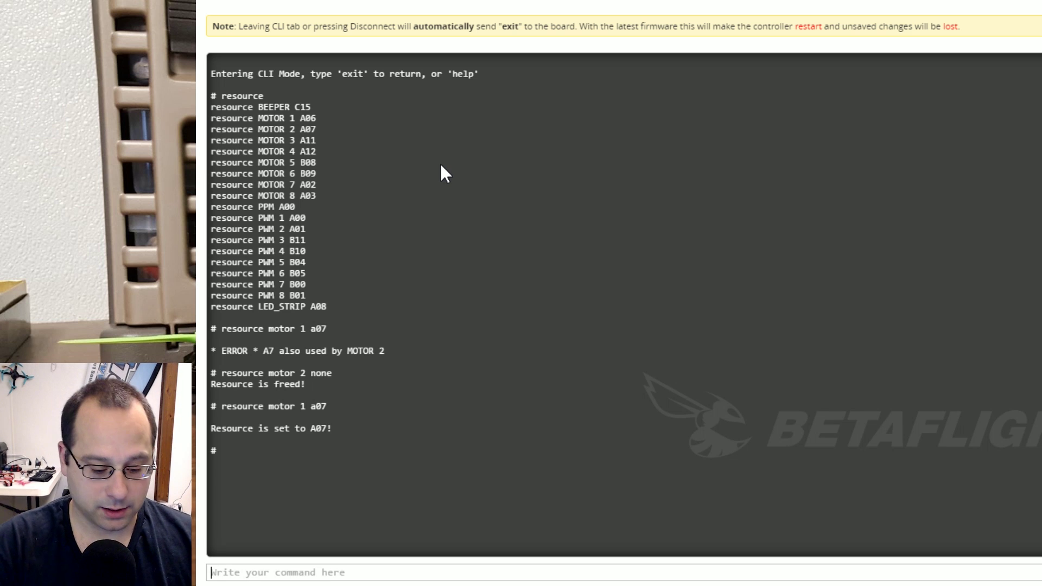
- Print both the configured resources and the active resource list, and compare the motor pin assignments between them
{"action": "type", "text": "resource"}
{"action": "key", "text": "Return"}
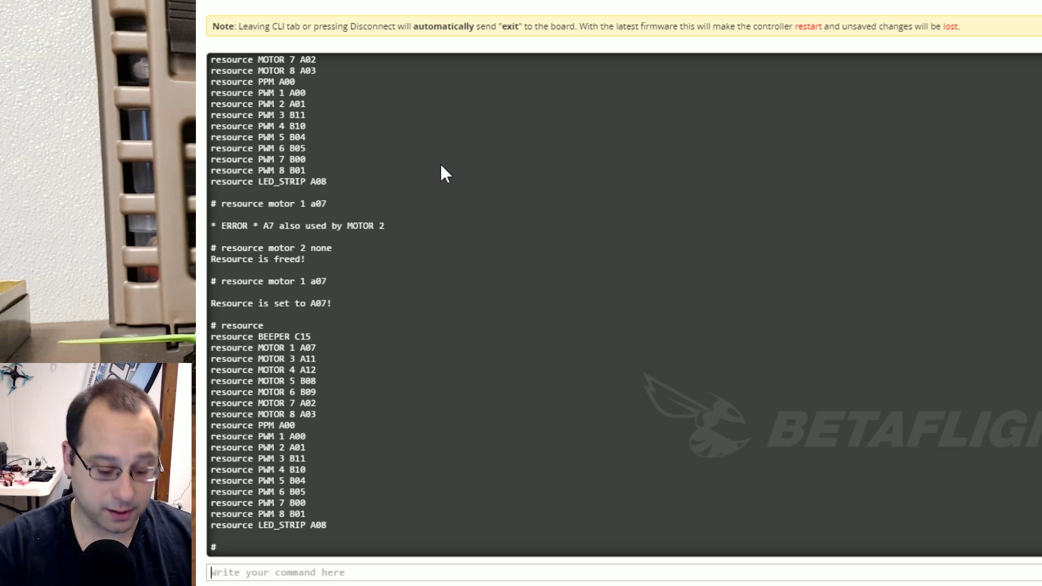
{"action": "type", "text": "resource list"}
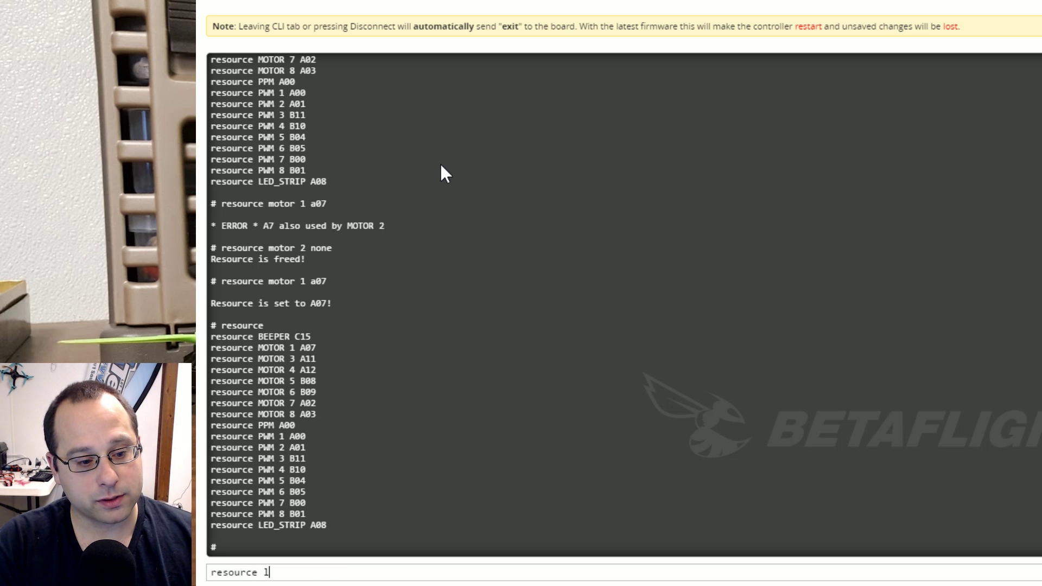
{"action": "key", "text": "Return"}
{"action": "scroll", "coordinate": [440, 171], "scroll_direction": "up", "scroll_amount": 8}
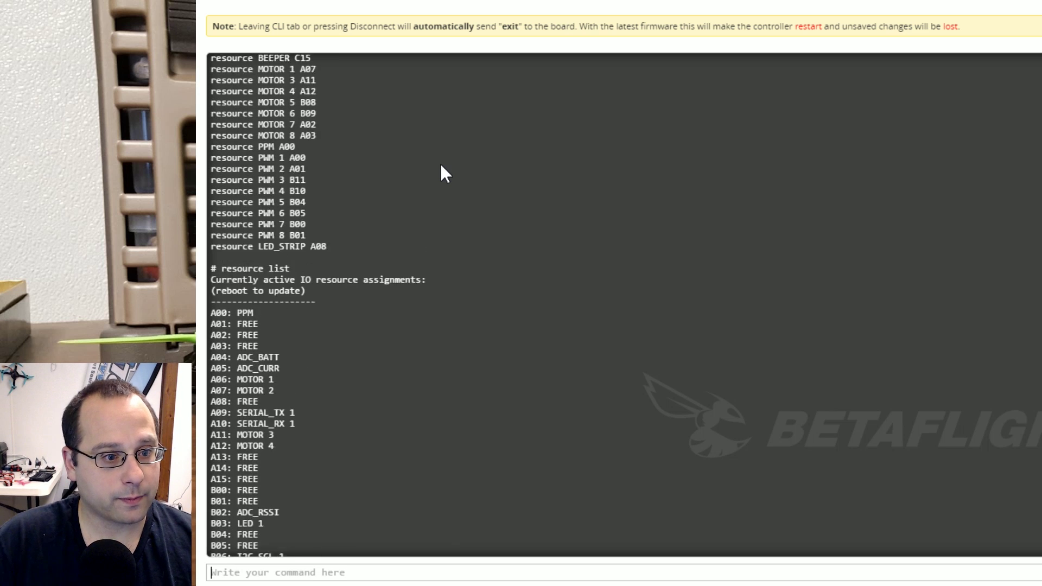
{"action": "scroll", "coordinate": [440, 171], "scroll_direction": "down", "scroll_amount": 2}
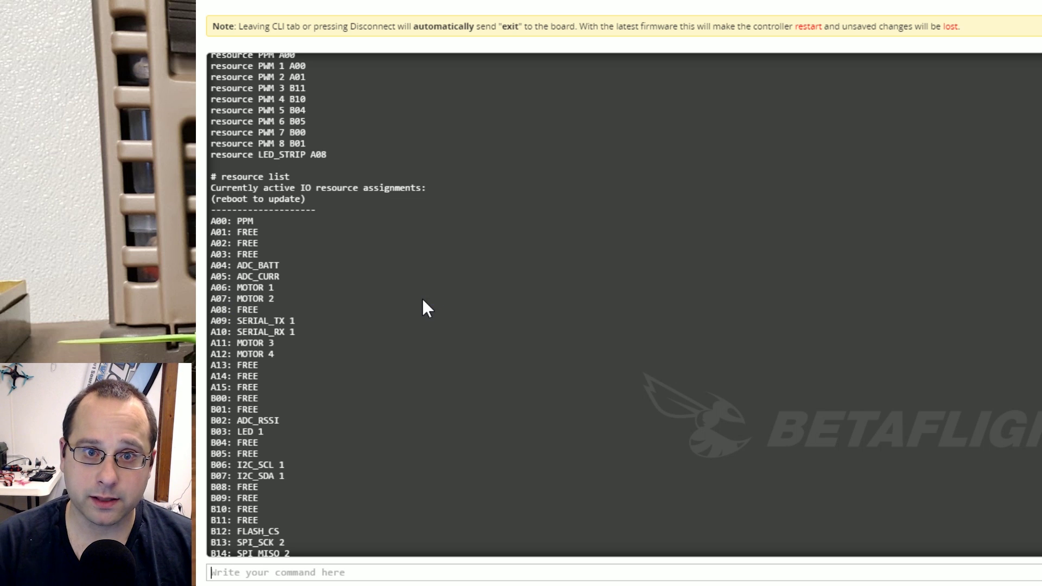
{"action": "scroll", "coordinate": [422, 297], "scroll_direction": "up", "scroll_amount": 3}
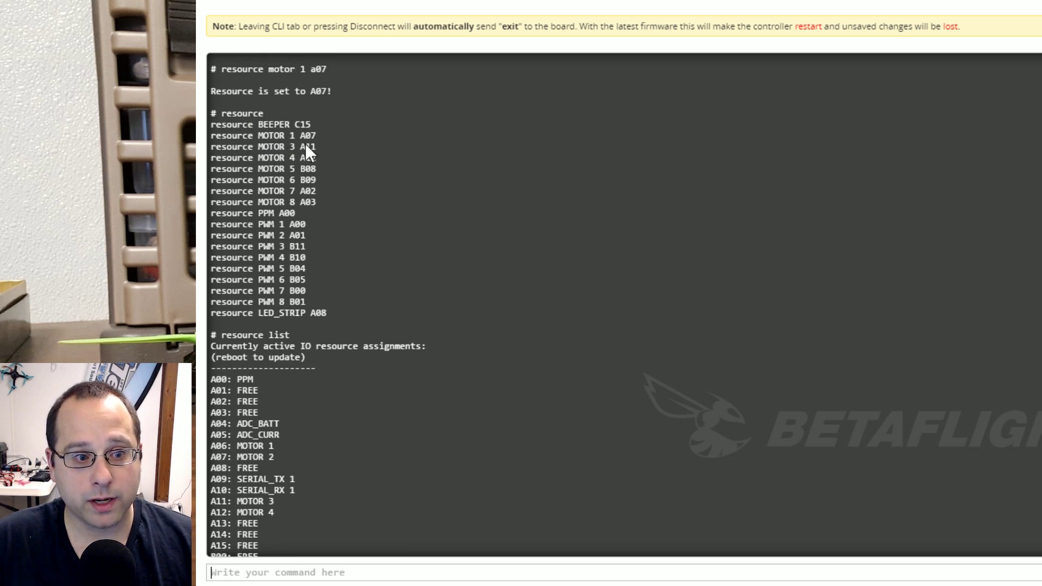
{"action": "scroll", "coordinate": [376, 303], "scroll_direction": "down", "scroll_amount": 2}
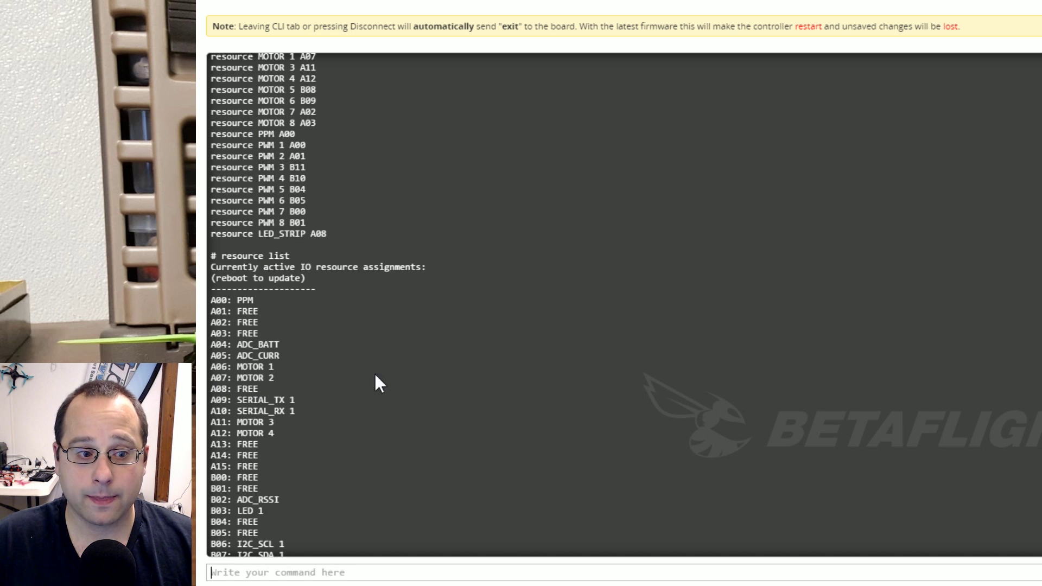
- Assign motor 2 to pin A06 with the resource command
{"action": "scroll", "coordinate": [388, 368], "scroll_direction": "up", "scroll_amount": 4}
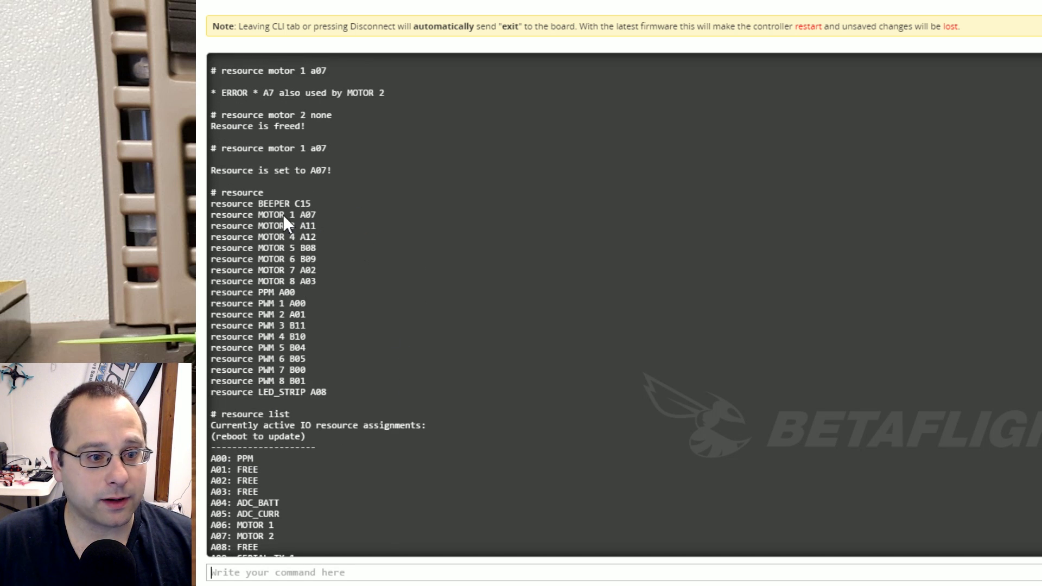
{"action": "scroll", "coordinate": [320, 516], "scroll_direction": "down", "scroll_amount": 6}
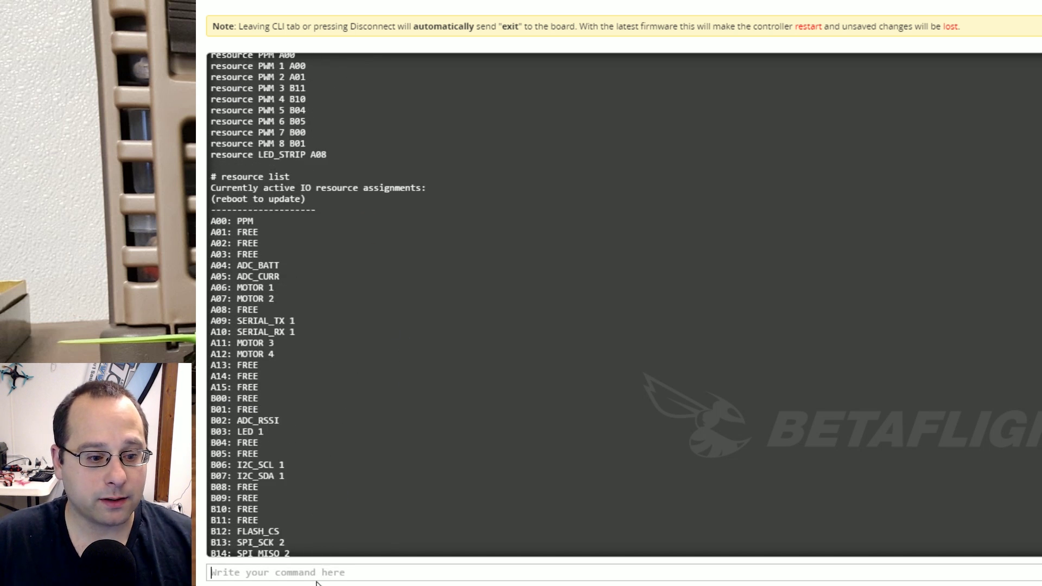
{"action": "type", "text": "resource motor 2 a08"}
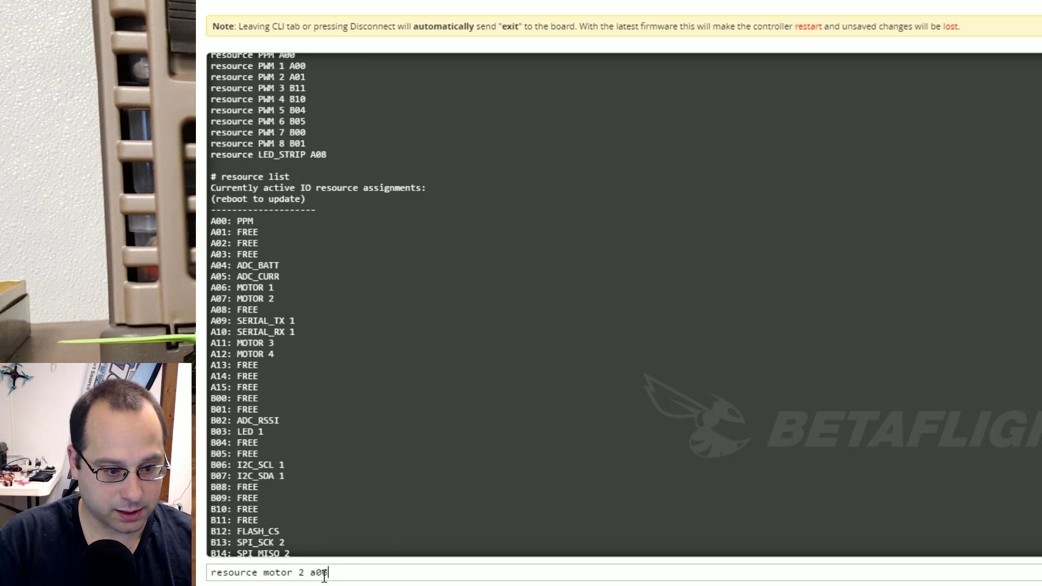
{"action": "key", "text": "Return"}
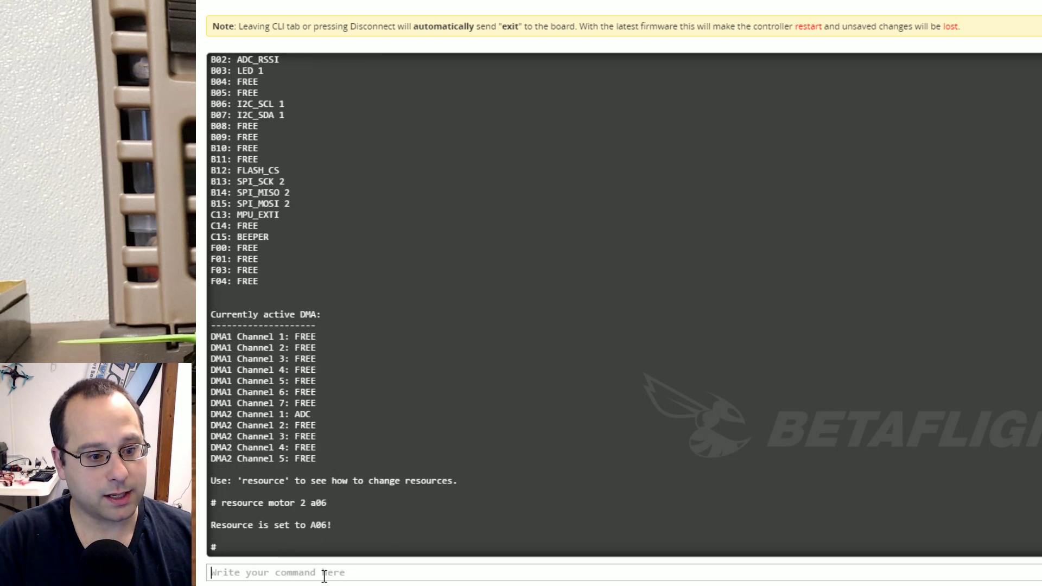
- Print the configured resources to check the motor pins, and save the configuration to the board
{"action": "type", "text": "resource"}
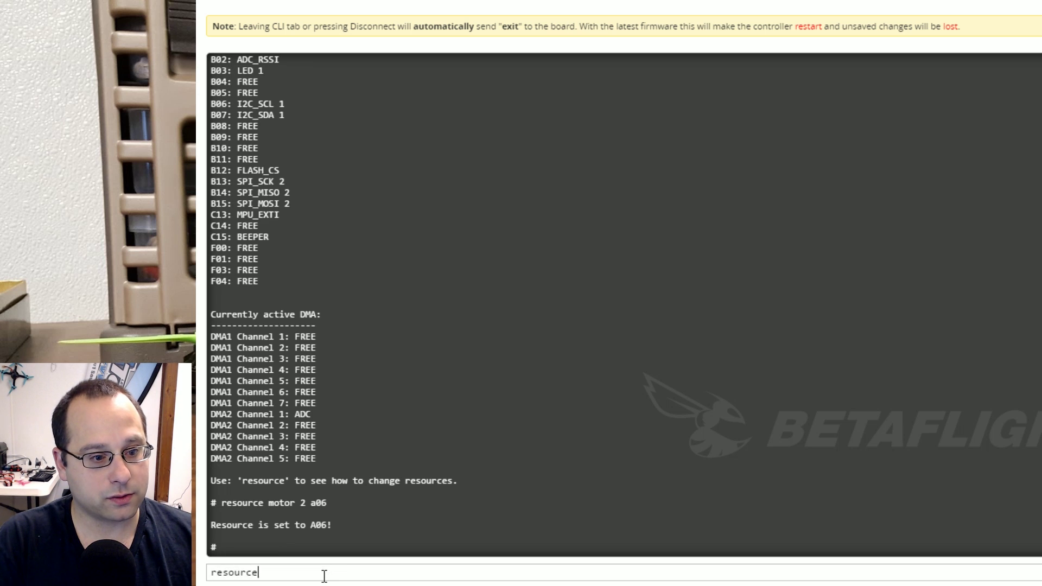
{"action": "key", "text": "Return"}
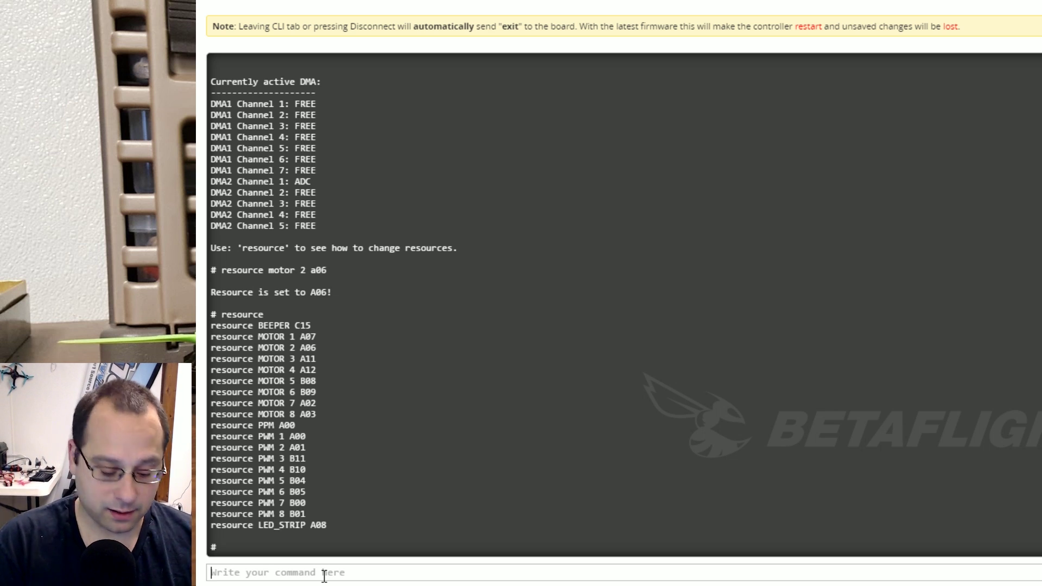
{"action": "type", "text": "save"}
{"action": "key", "text": "Return"}
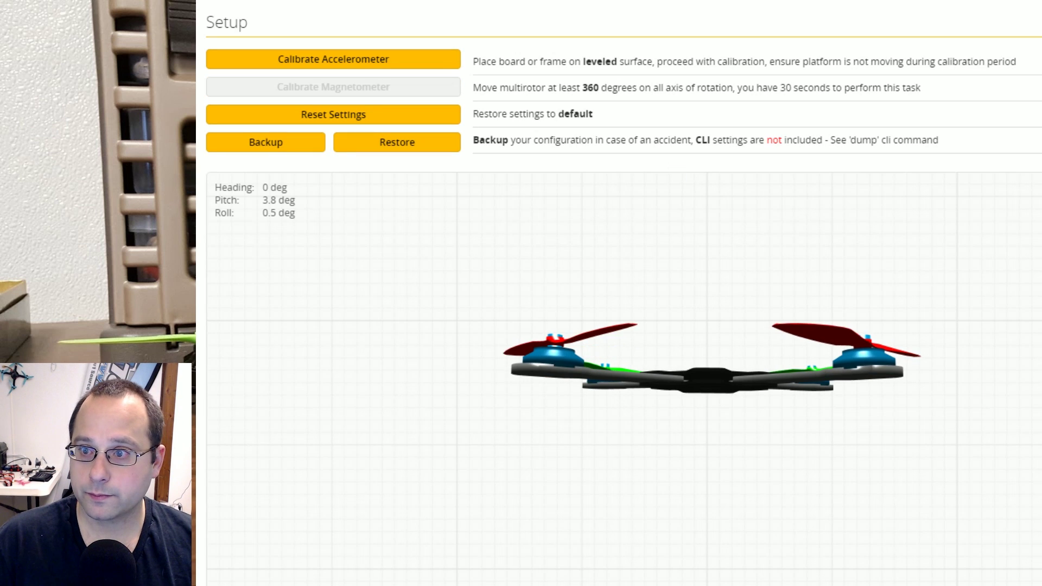
- Reopen the CLI after the reboot and print the configured resources to check the saved motor pin assignments
{"action": "left_click", "coordinate": [98, 473]}
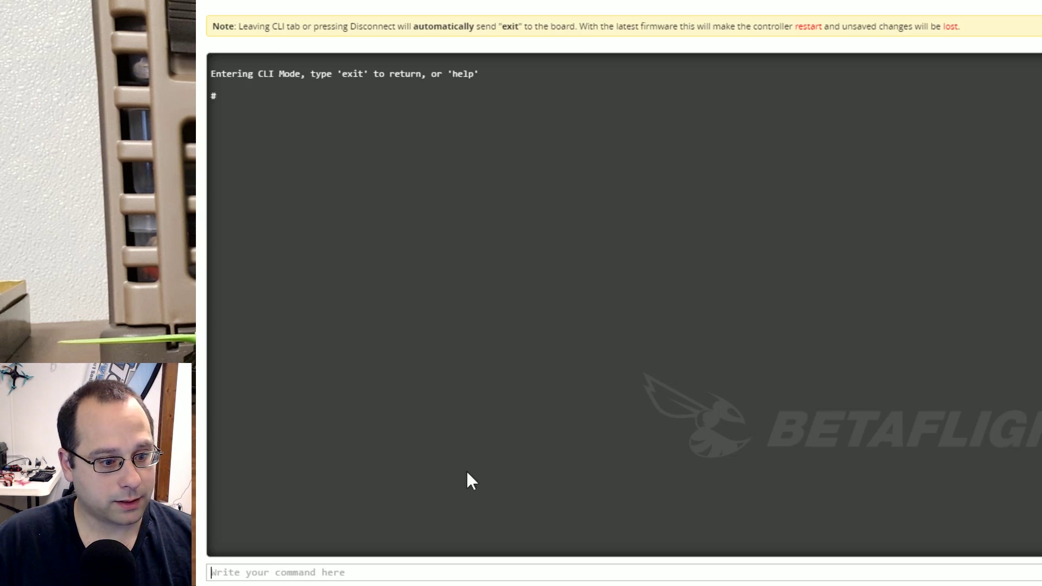
{"action": "type", "text": "resourc"}
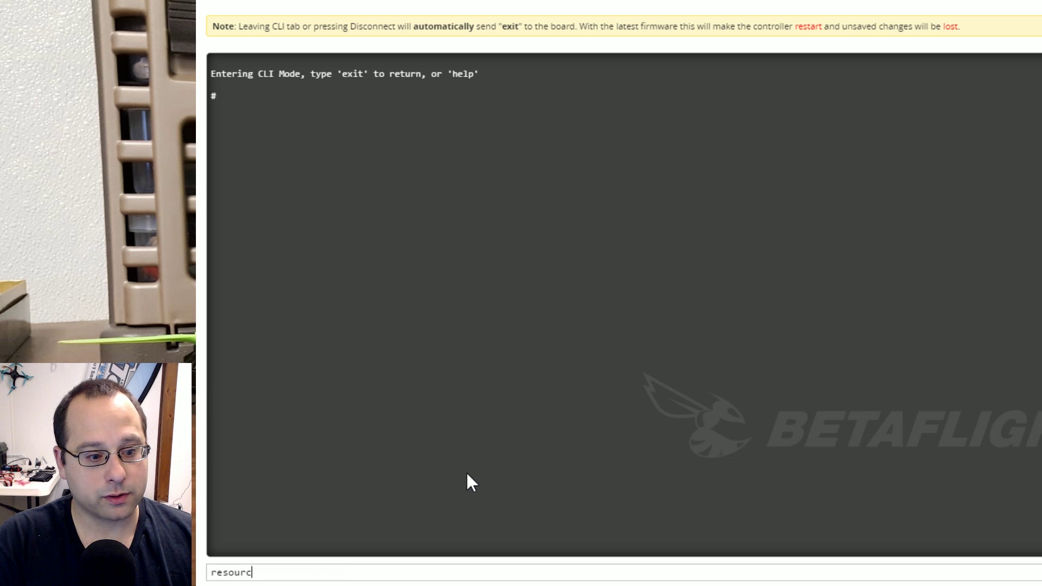
{"action": "type", "text": "e"}
{"action": "key", "text": "Return"}
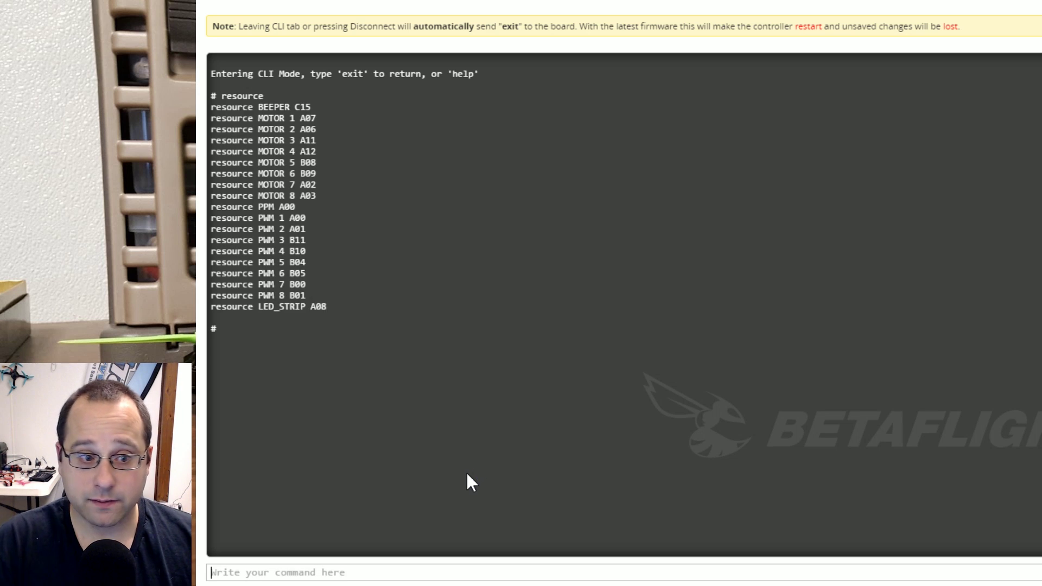
- Print the active resource list and compare its motor 1 and motor 2 pins with the configured resources
{"action": "type", "text": "resource"}
{"action": "key", "text": "BackSpace"}
{"action": "key", "text": "BackSpace"}
{"action": "key", "text": "BackSpace"}
{"action": "key", "text": "BackSpace"}
{"action": "key", "text": "BackSpace"}
{"action": "type", "text": "ource list"}
{"action": "key", "text": "Return"}
{"action": "scroll", "coordinate": [432, 392], "scroll_direction": "up", "scroll_amount": 5}
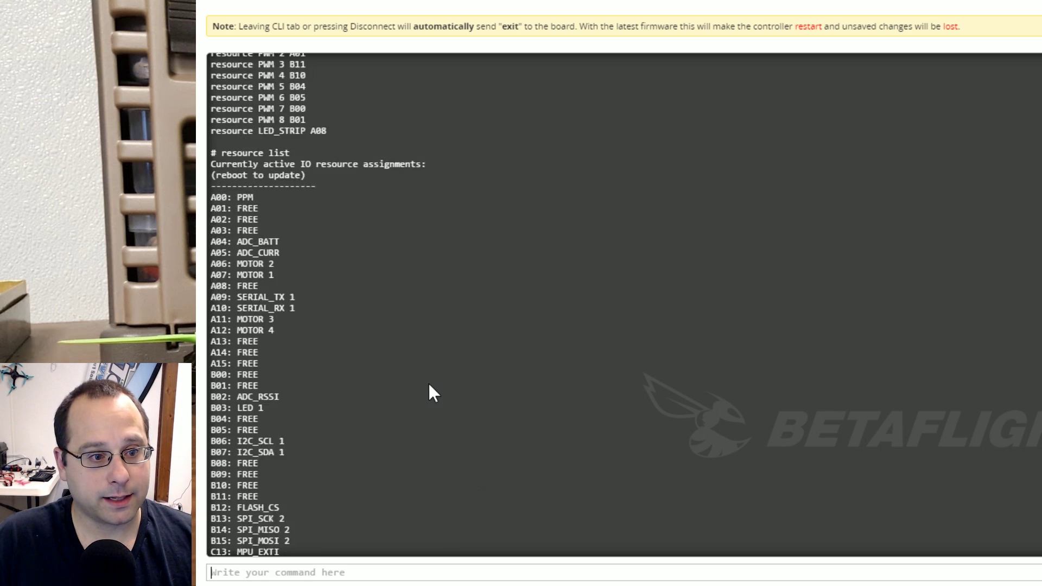
{"action": "scroll", "coordinate": [428, 385], "scroll_direction": "up", "scroll_amount": 3}
{"action": "scroll", "coordinate": [386, 383], "scroll_direction": "down", "scroll_amount": 2}
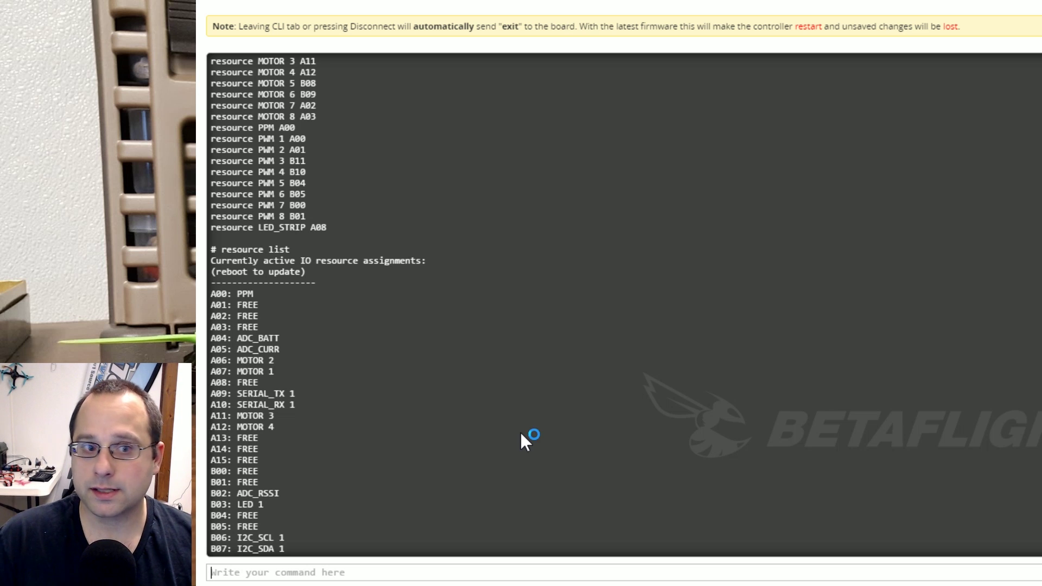
{"action": "scroll", "coordinate": [520, 431], "scroll_direction": "up", "scroll_amount": 2}
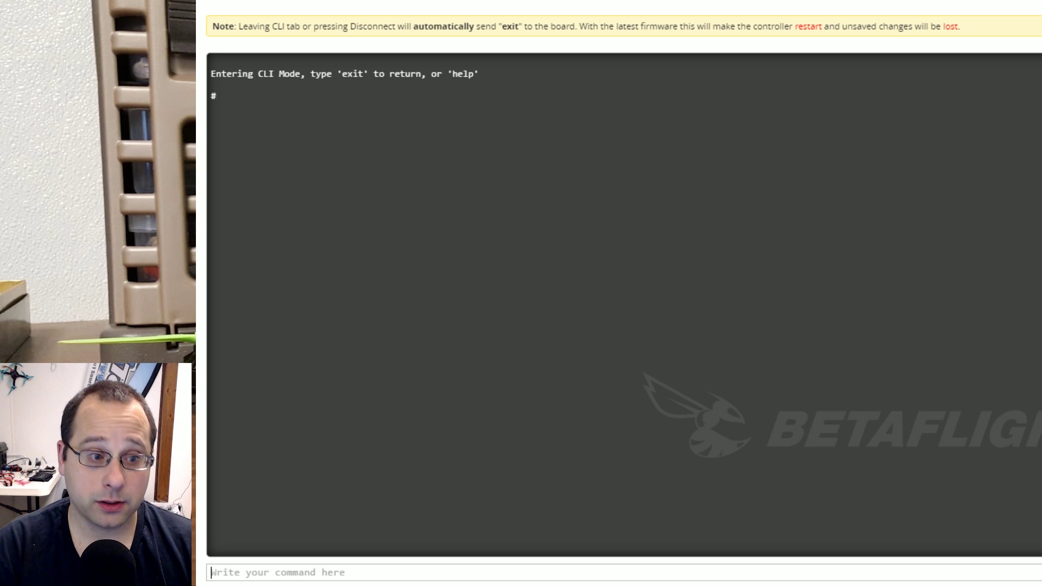
- Print the configured resources again in the fresh CLI session
{"action": "type", "text": "resource"}
{"action": "key", "text": "Return"}
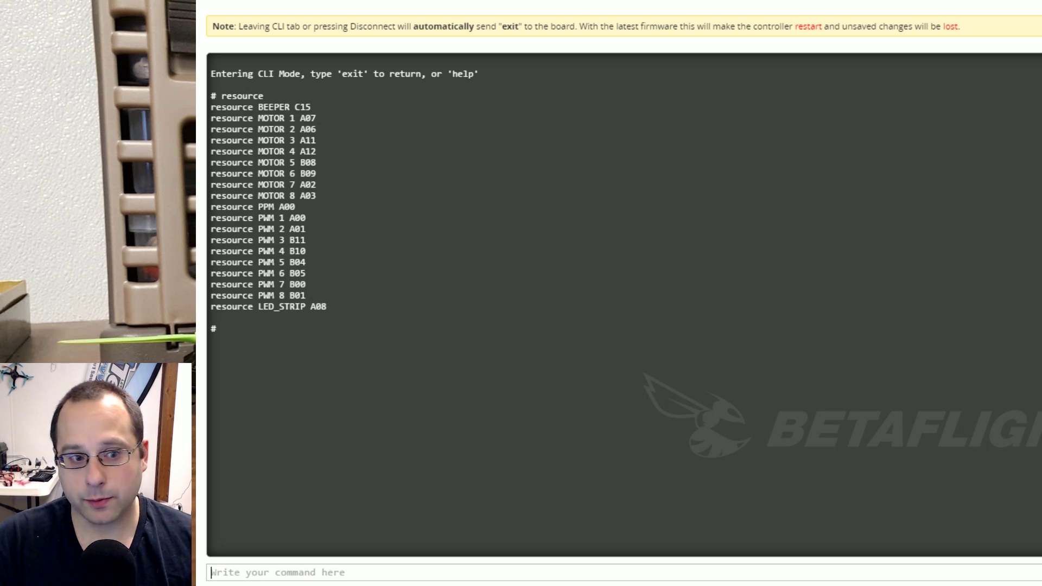